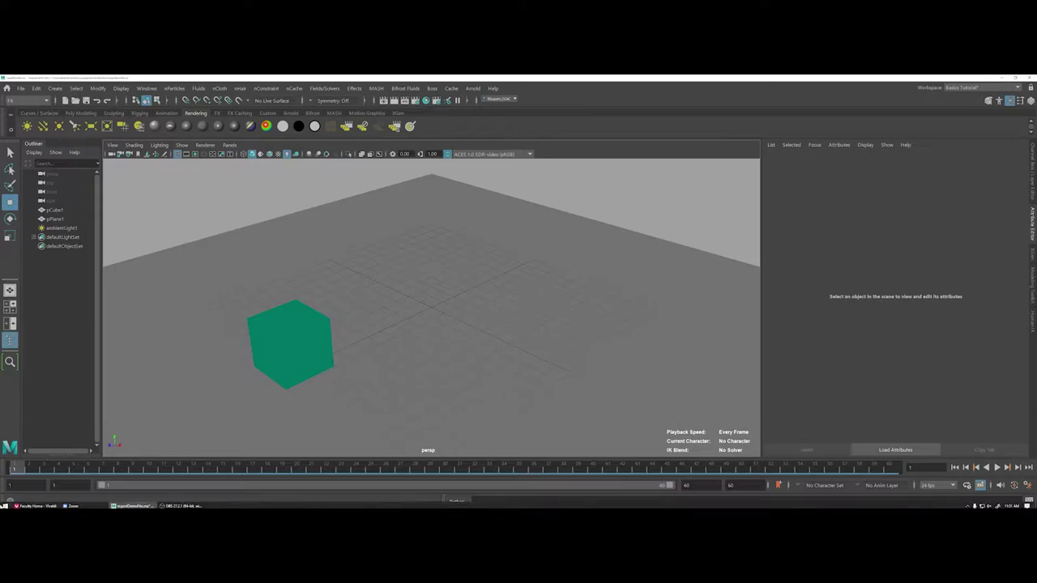
Play back the cube animation with Alt+V, then save the scene
key(alt+v)
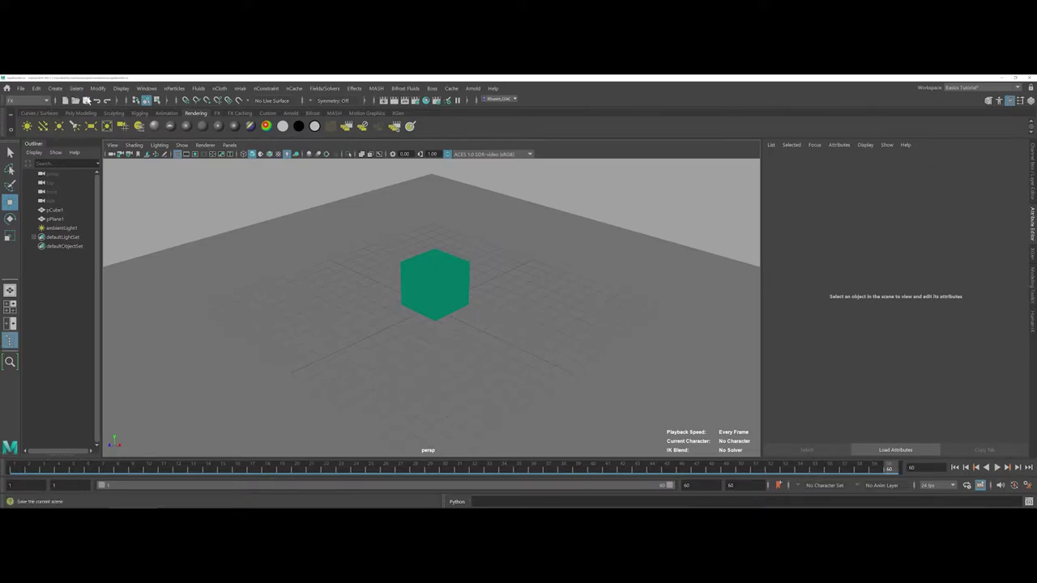
click(86, 101)
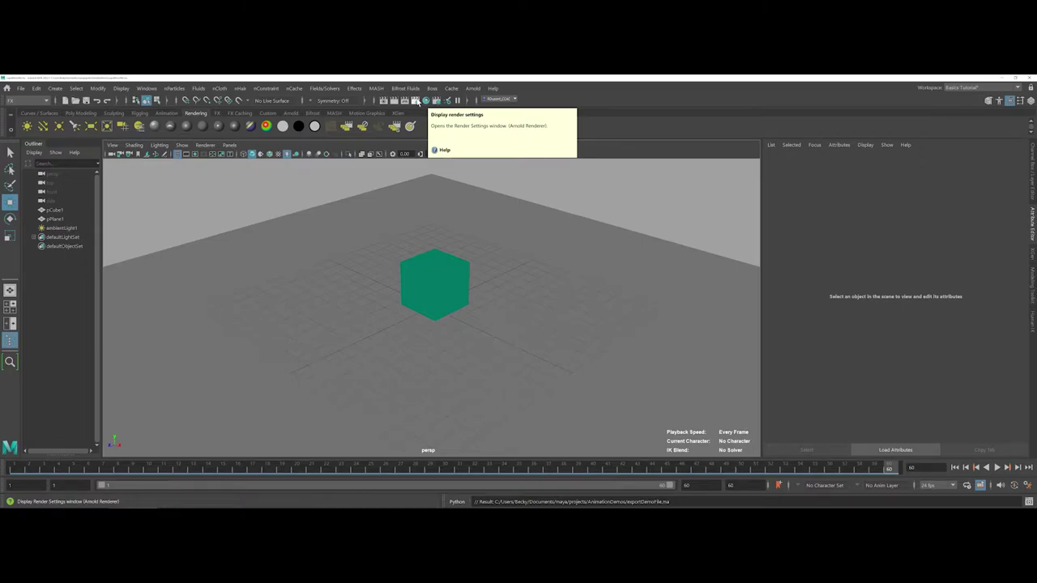
In Render Settings, set Render Using to Maya Software instead of Arnold
click(417, 100)
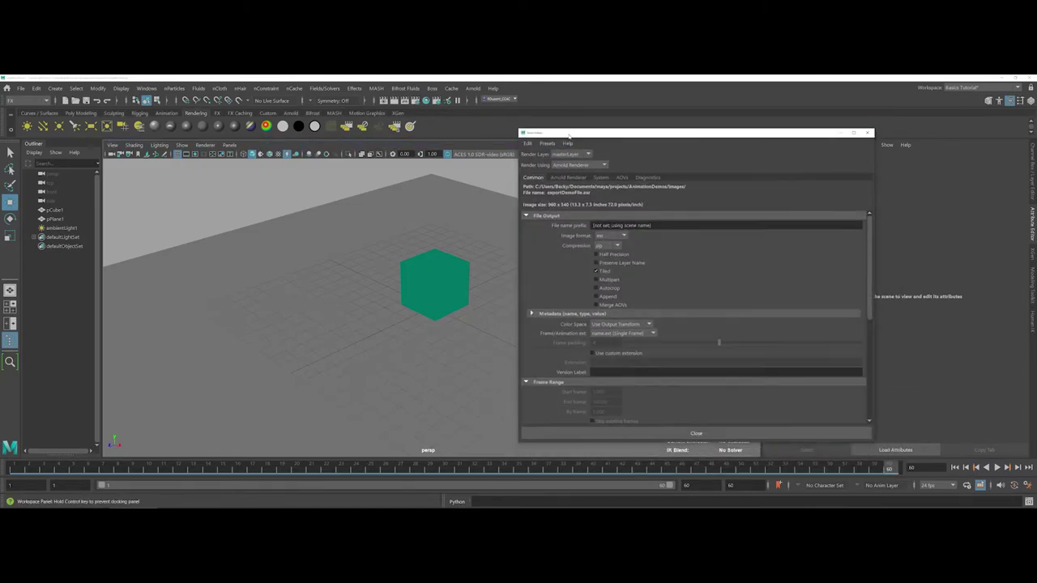
click(591, 158)
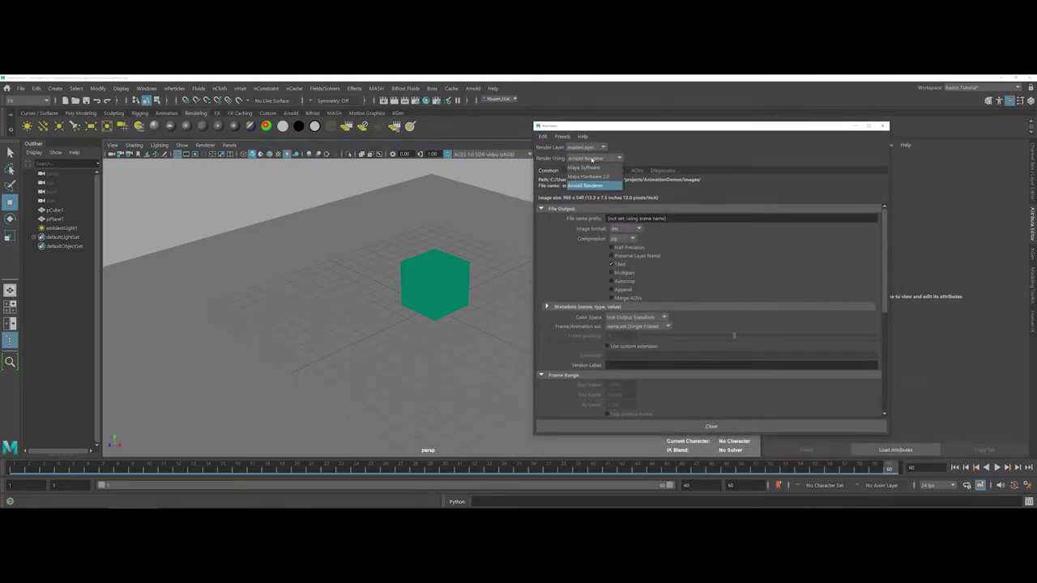
click(588, 166)
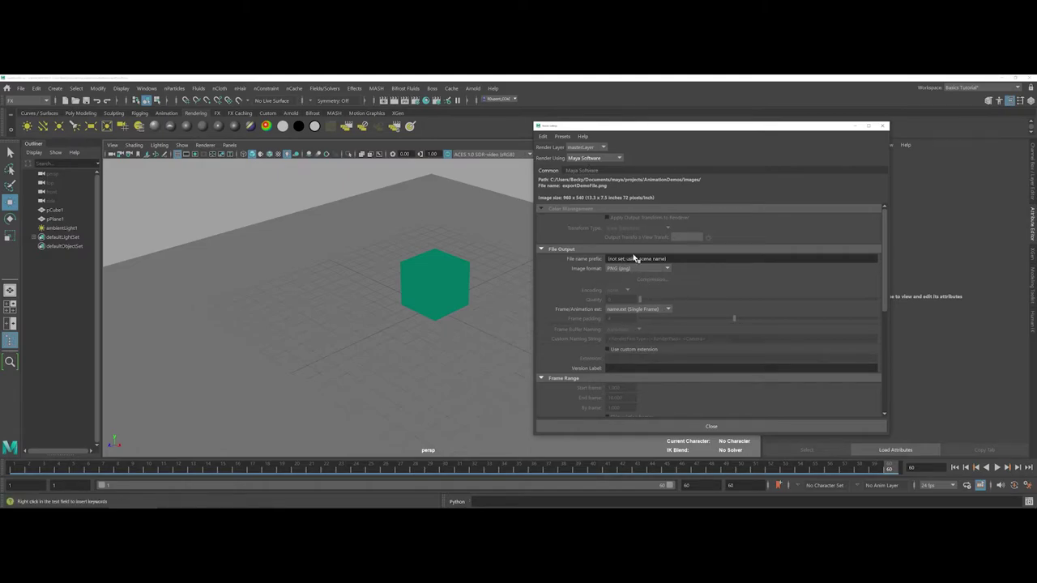
Confirm PNG (png) as the image format and bring up the Frame/Animation ext choices
click(667, 268)
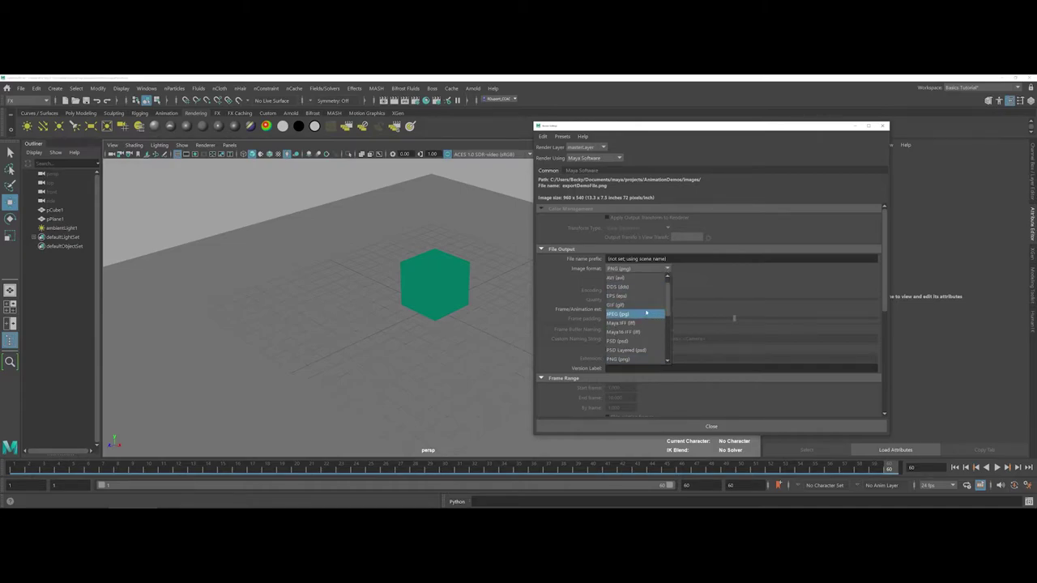
click(621, 351)
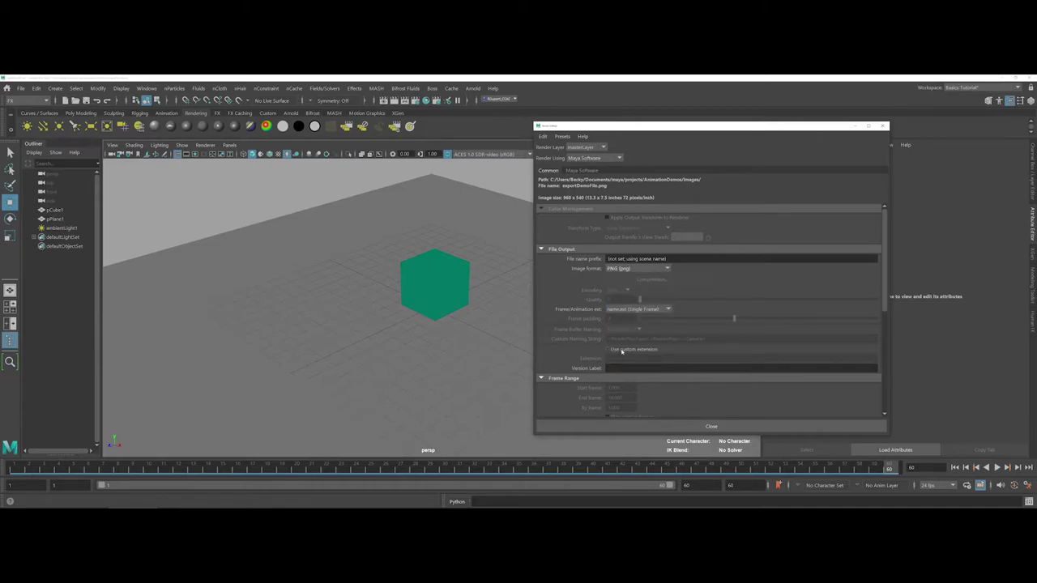
click(668, 310)
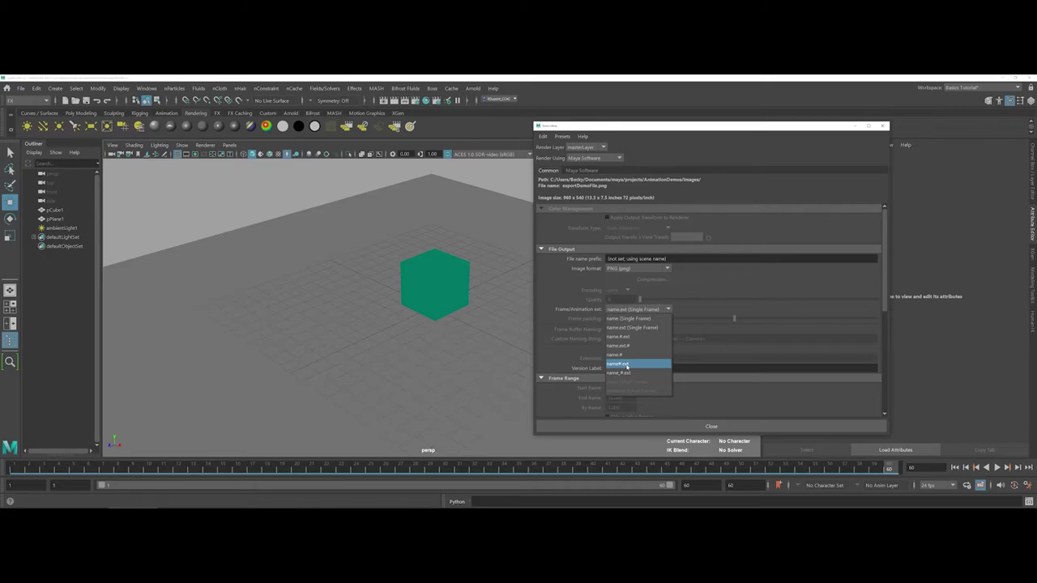
Use name#.ext frame naming and set the frame range to 1–60, step 1
click(627, 365)
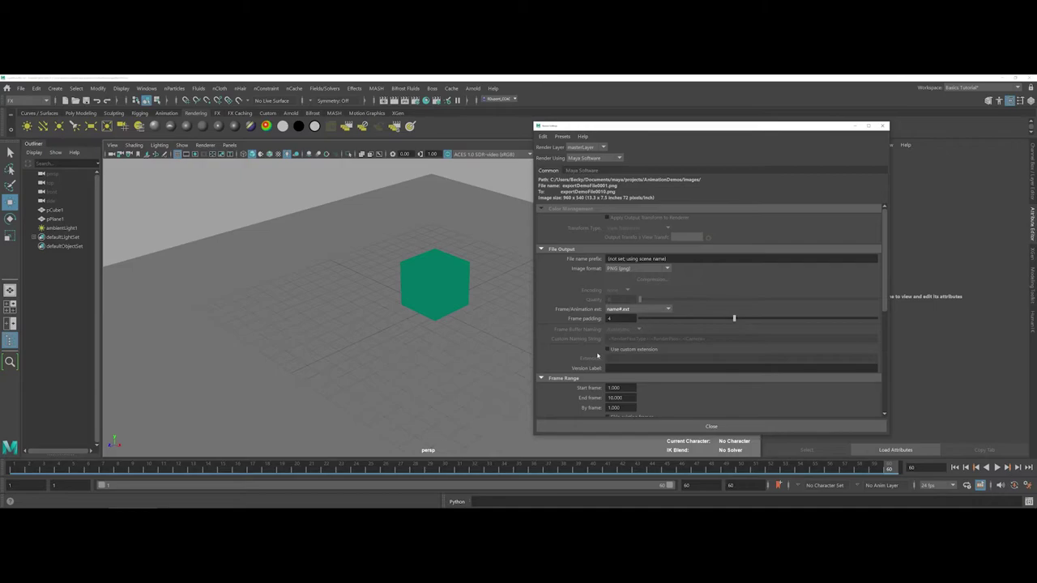
scroll(597, 356, down, 2)
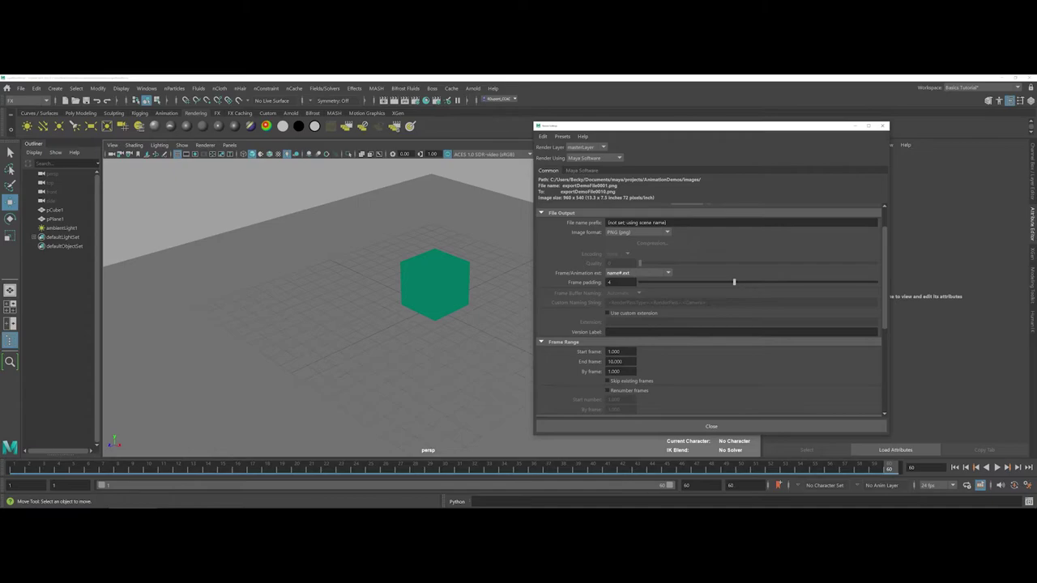
double_click(615, 361)
text(60.000)
click(620, 352)
click(620, 371)
Close Render Settings, switch to the Rendering menu set and show the Render menu
click(630, 422)
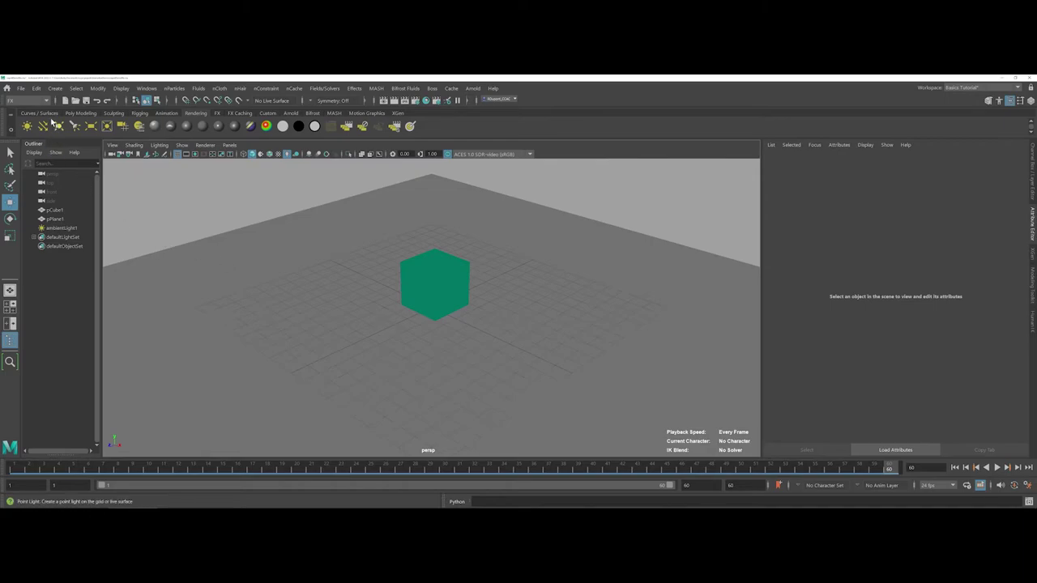
click(47, 101)
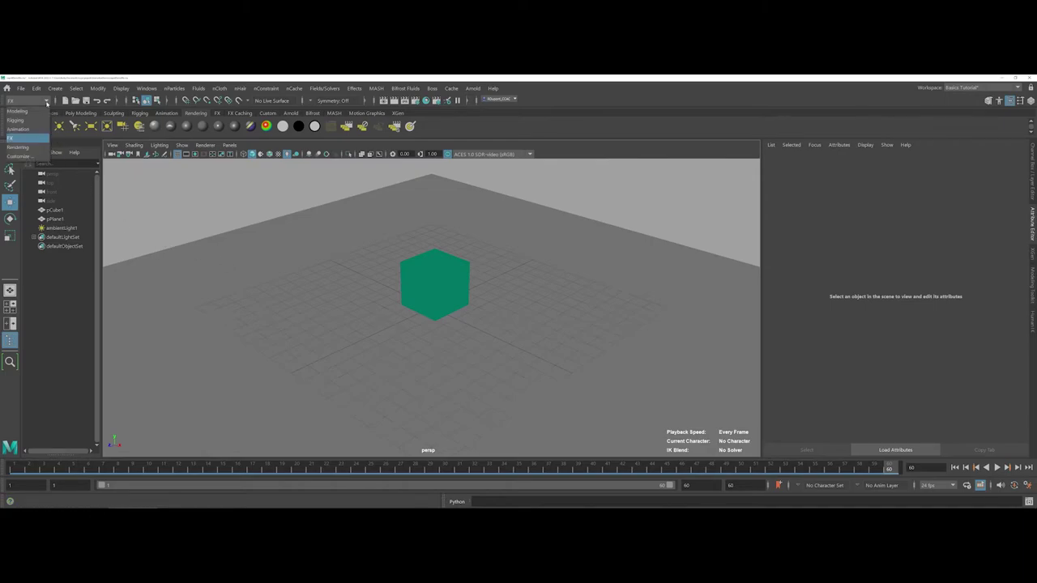
click(19, 147)
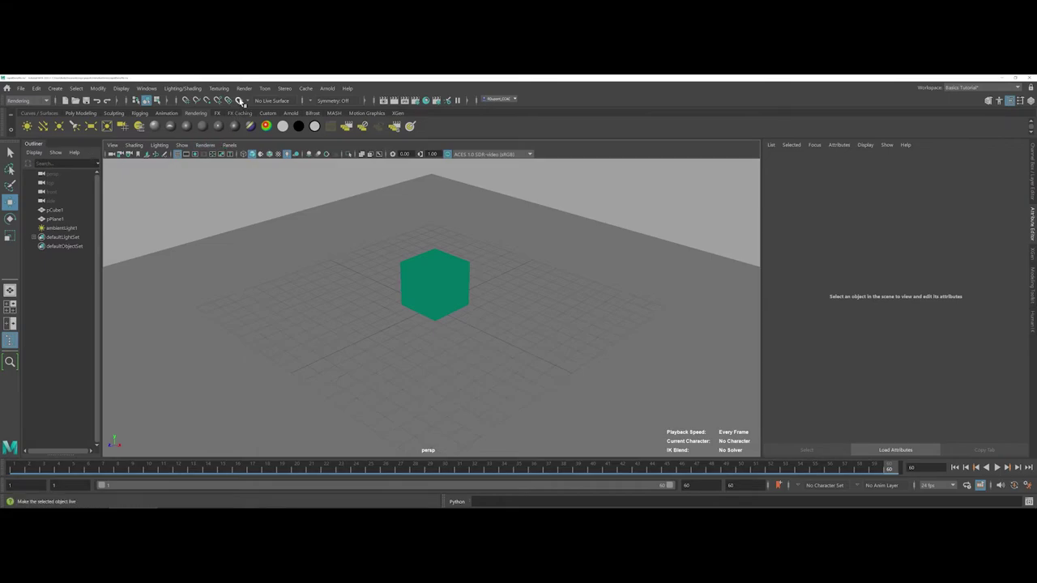
click(242, 88)
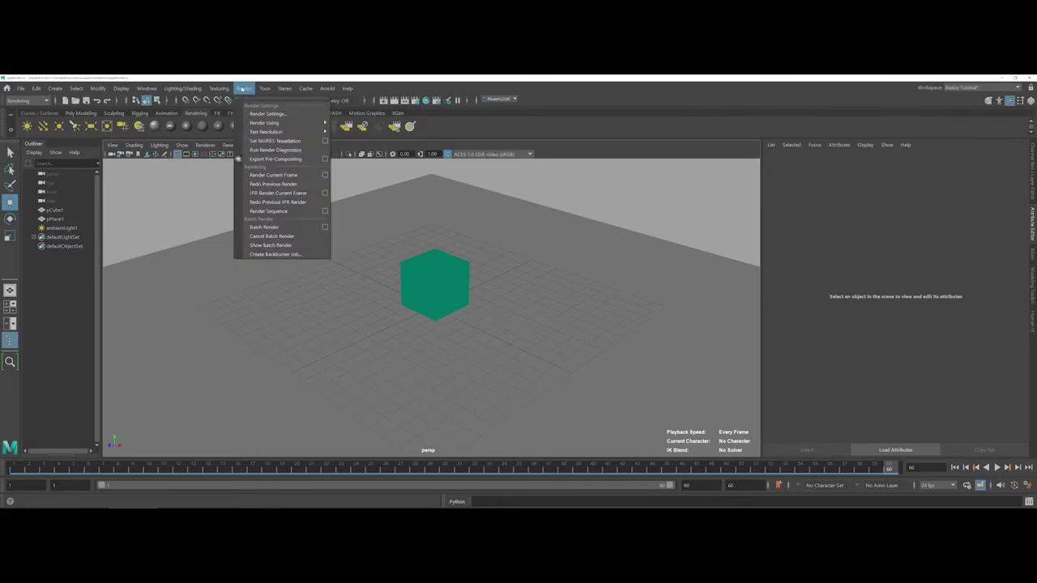
Run Render > Batch Render to output the 60 exportDemoFile PNG frames
click(267, 227)
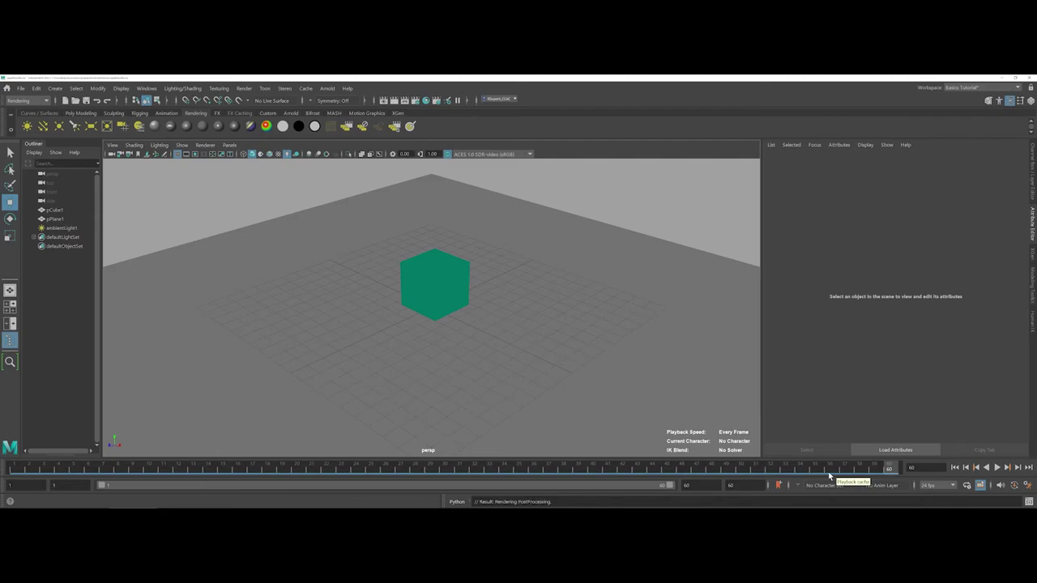
Switch to the File Explorer images folder and scroll the navigation pane up toward maya
key(alt+Tab)
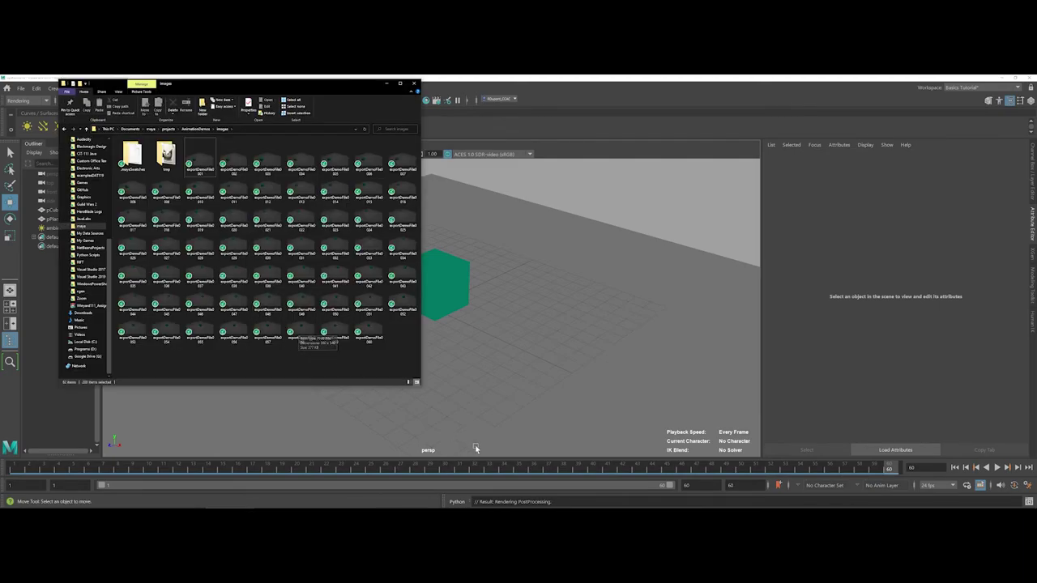
key(alt+Tab)
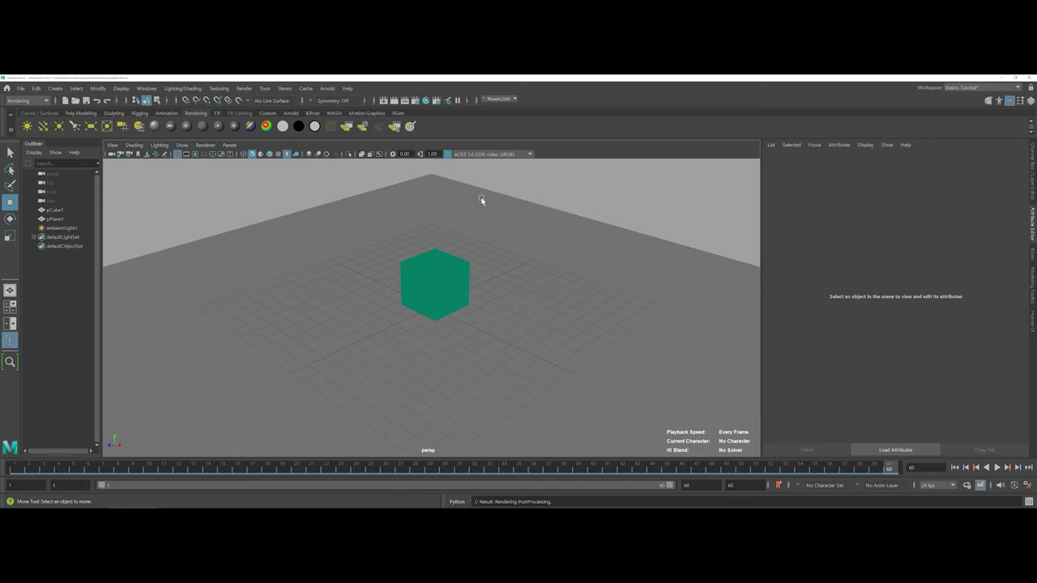
key(alt+Tab)
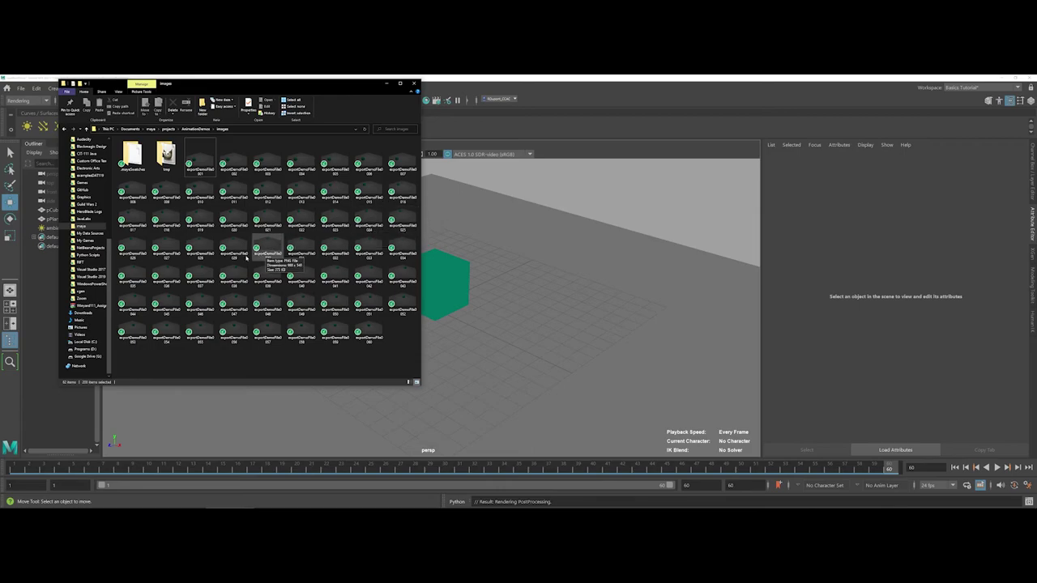
scroll(81, 221, up, 2)
scroll(82, 221, up, 2)
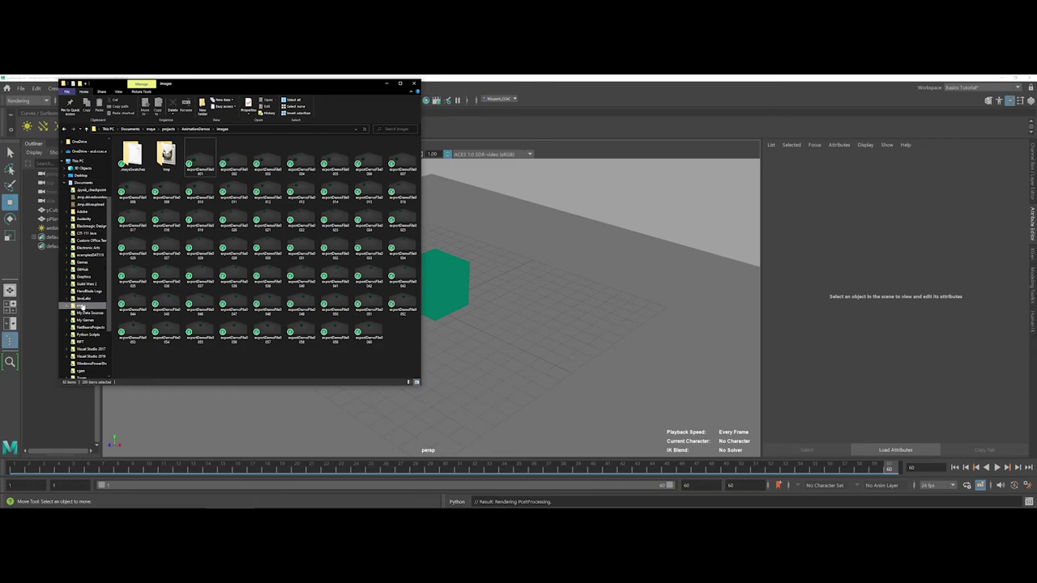
Navigate maya > projects > AnimationDemos > images
click(82, 306)
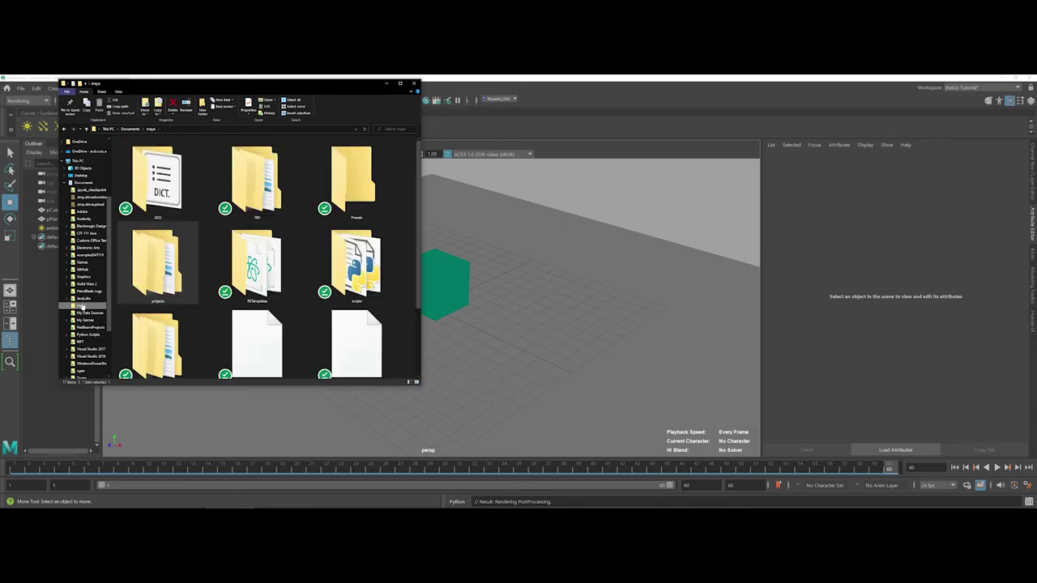
double_click(150, 276)
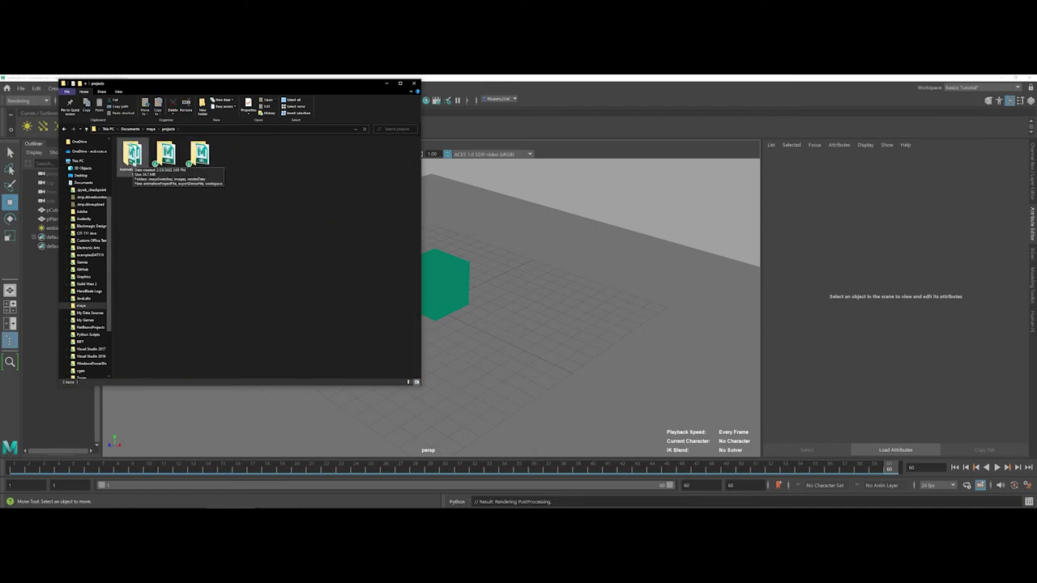
click(133, 172)
double_click(133, 170)
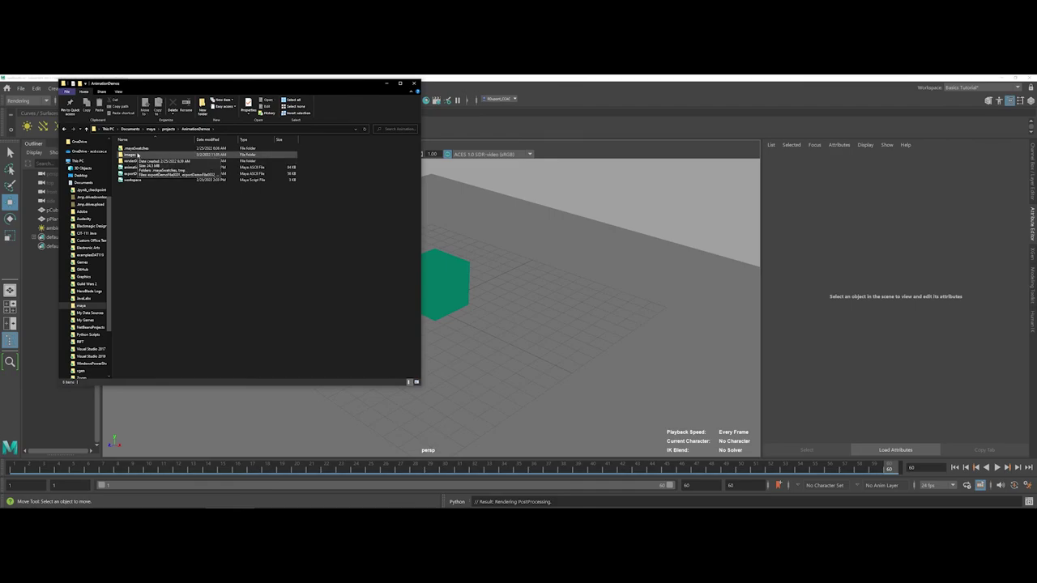
double_click(138, 155)
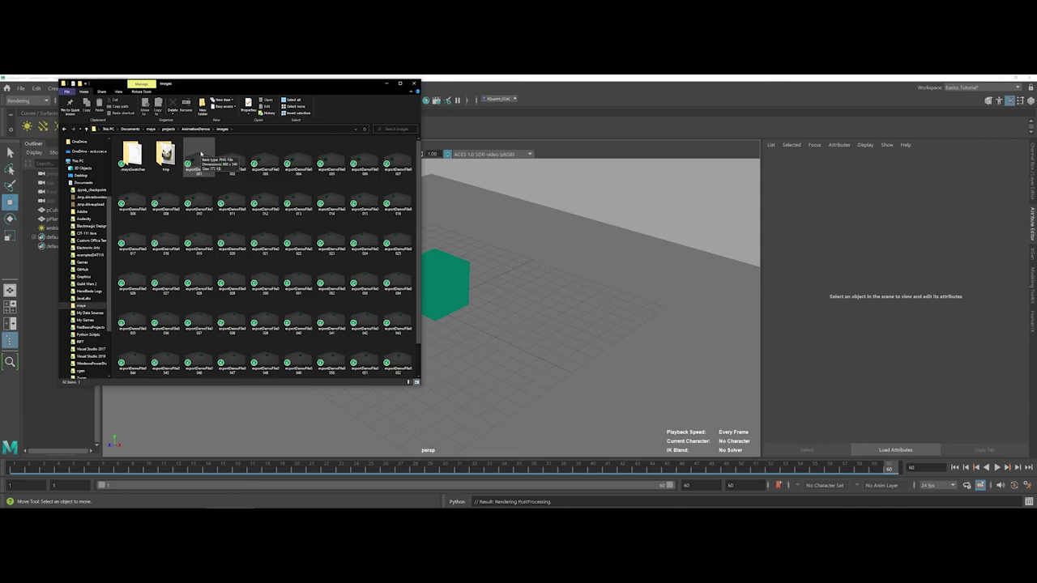
Select exportDemoFile001 and browse the rendered PNG frames through 060
click(200, 155)
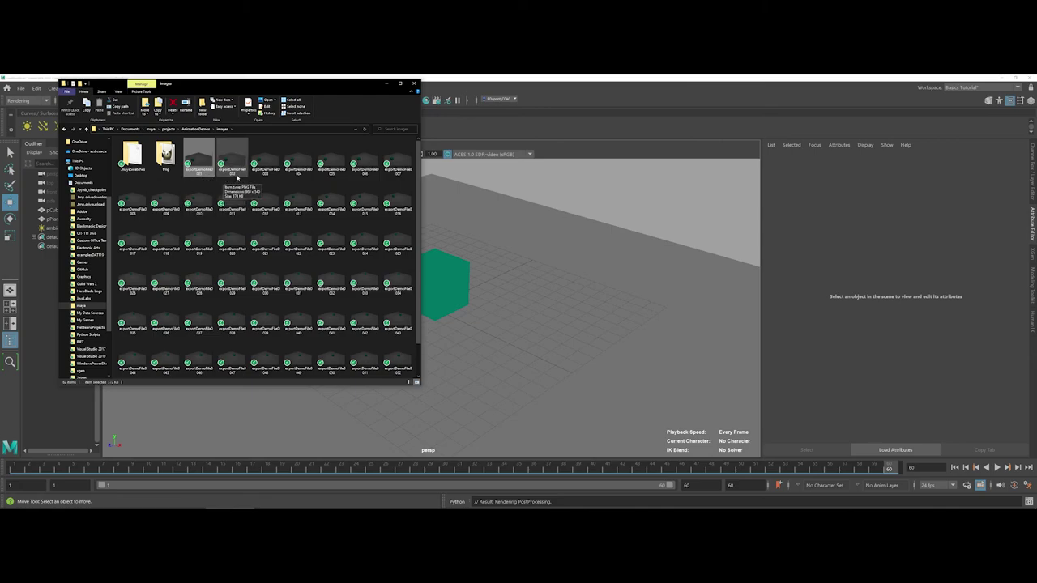
scroll(237, 178, down, 1)
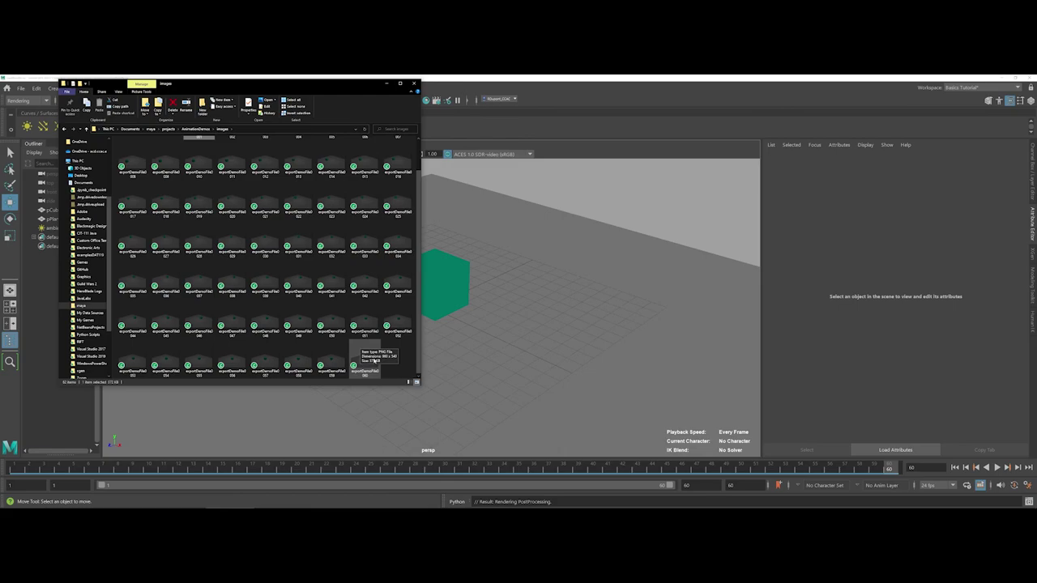
scroll(374, 360, up, 1)
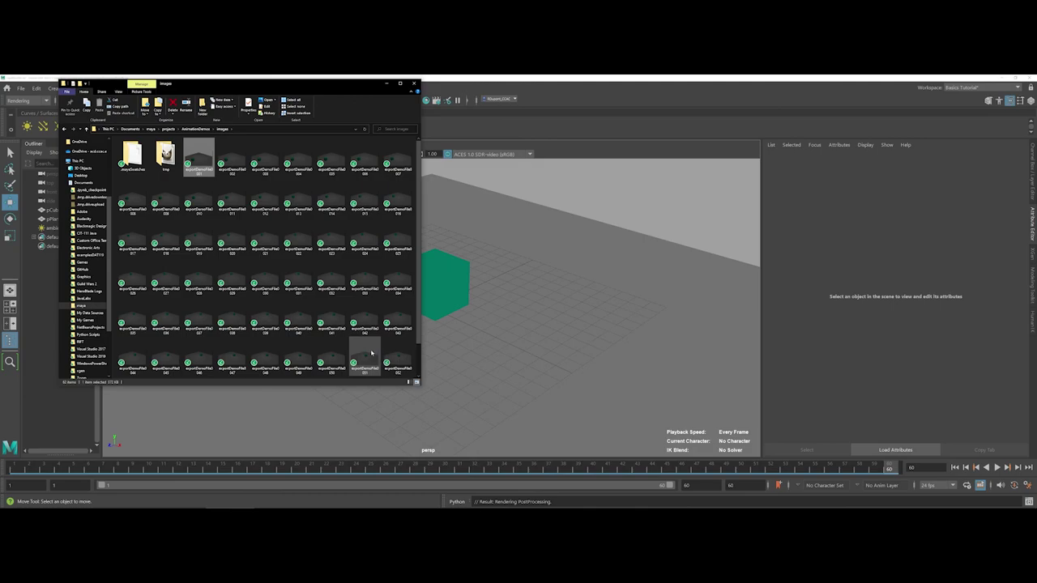